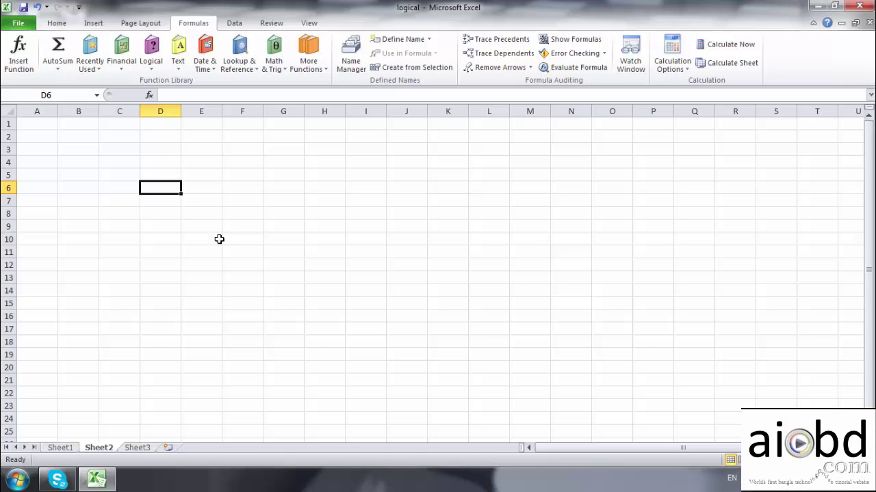
Enter 500 in cell D6 and 450 in cell E6
{"action": "type", "text": "500"}
{"action": "key", "text": "Tab"}
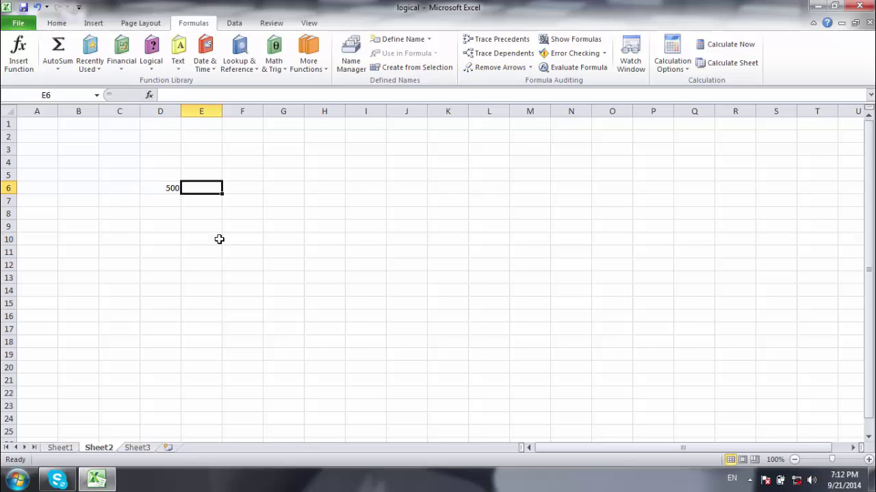
{"action": "type", "text": "450"}
{"action": "key", "text": "Tab"}
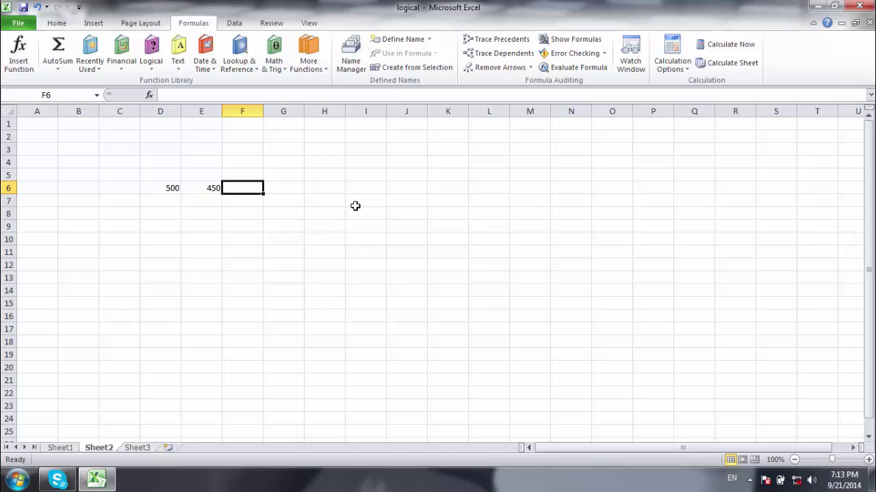
Enter the formula =AND(D6<=E6) in cell F6 to test the first pair of numbers
{"action": "type", "text": "=and"}
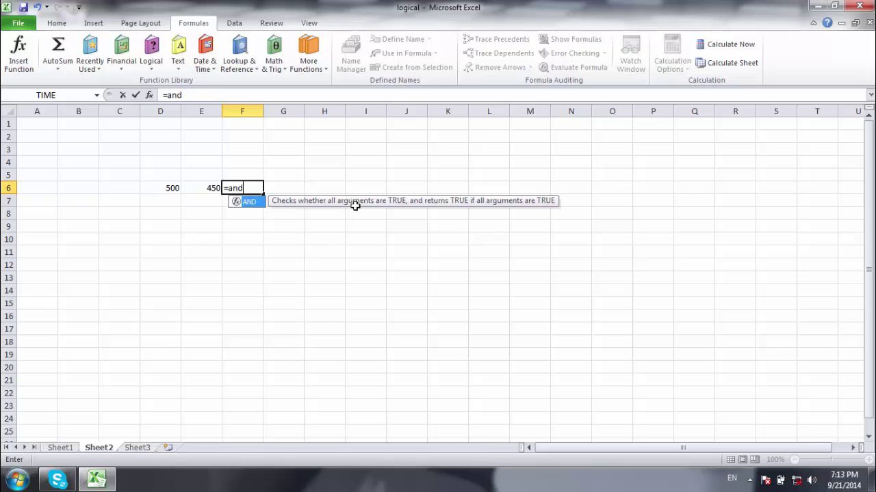
{"action": "key", "text": "BackSpace"}
{"action": "key", "text": "BackSpace"}
{"action": "key", "text": "BackSpace"}
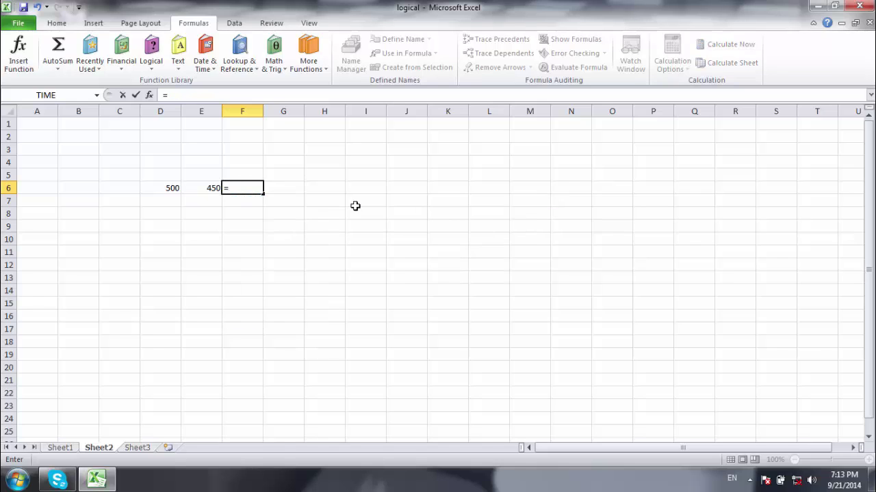
{"action": "type", "text": "AND("}
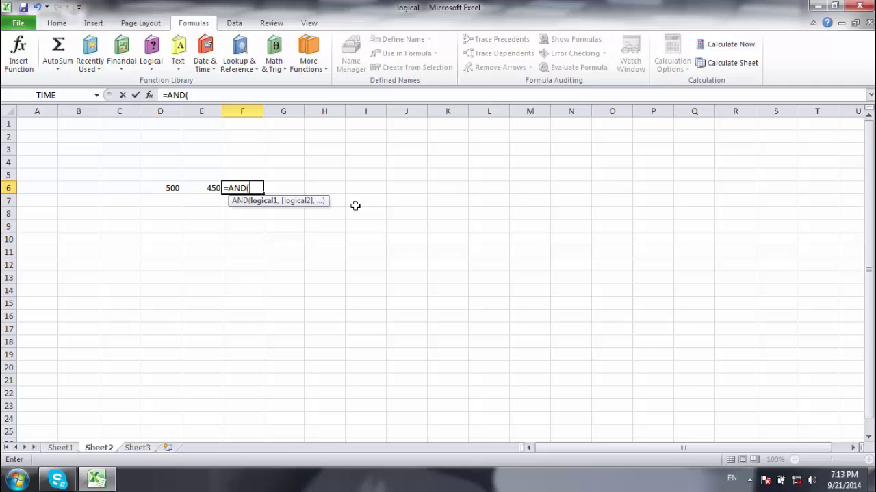
{"action": "type", "text": "D6"}
{"action": "type", "text": "<=E6"}
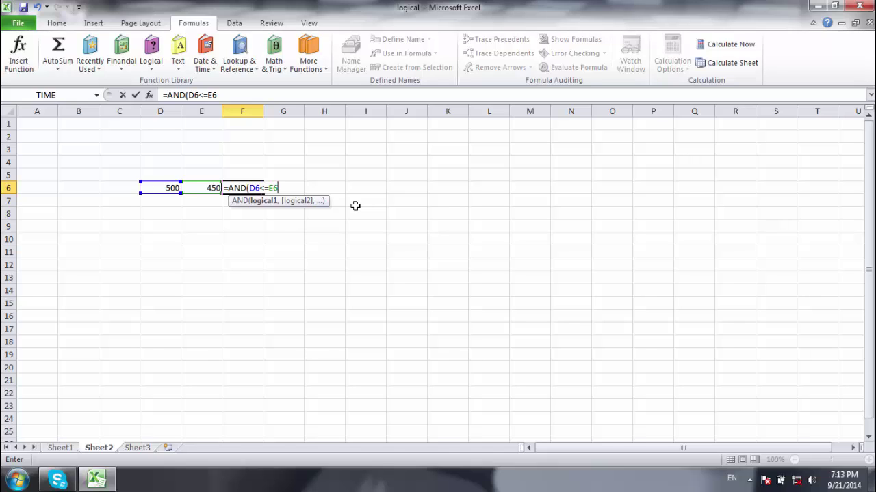
{"action": "type", "text": ")"}
{"action": "key", "text": "Return"}
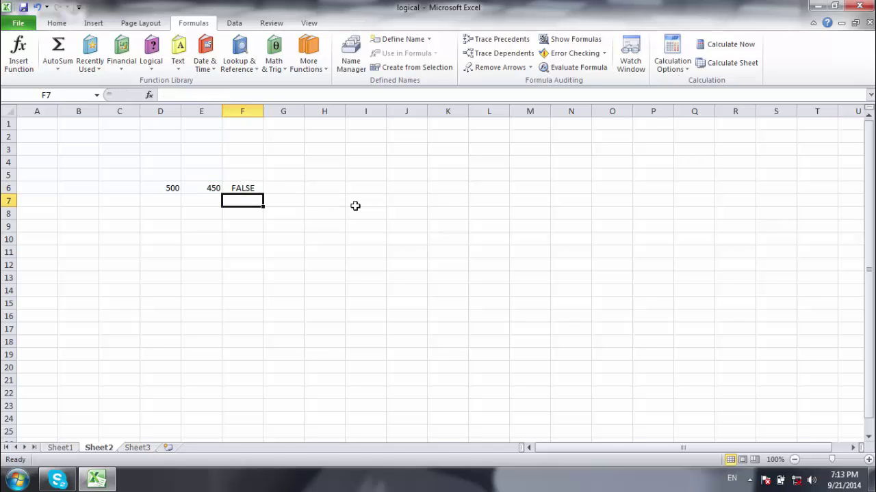
Enter a second pair of numbers below the first, with 500 in D7 and 510 in E7
{"action": "left_click", "coordinate": [158, 199]}
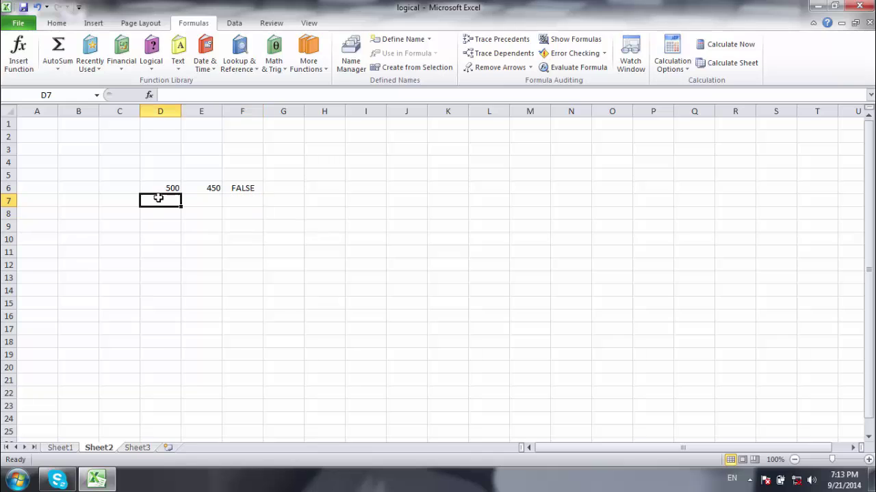
{"action": "type", "text": "55"}
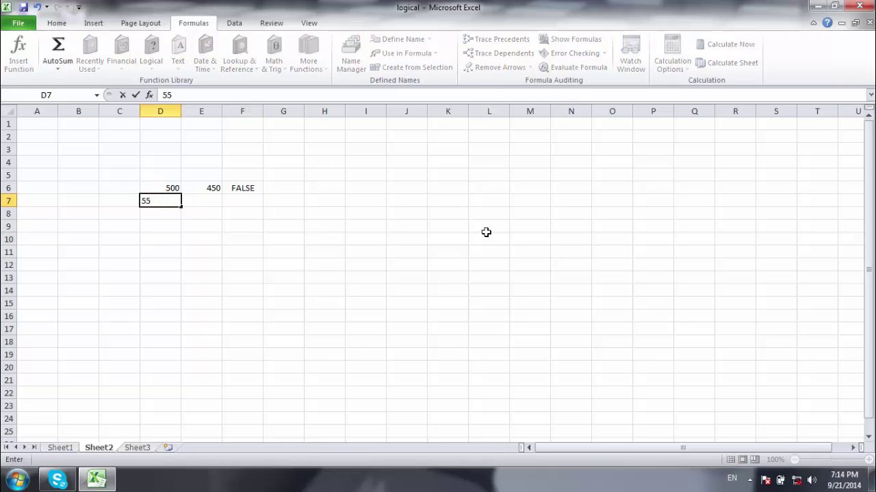
{"action": "key", "text": "BackSpace"}
{"action": "type", "text": "00"}
{"action": "key", "text": "Tab"}
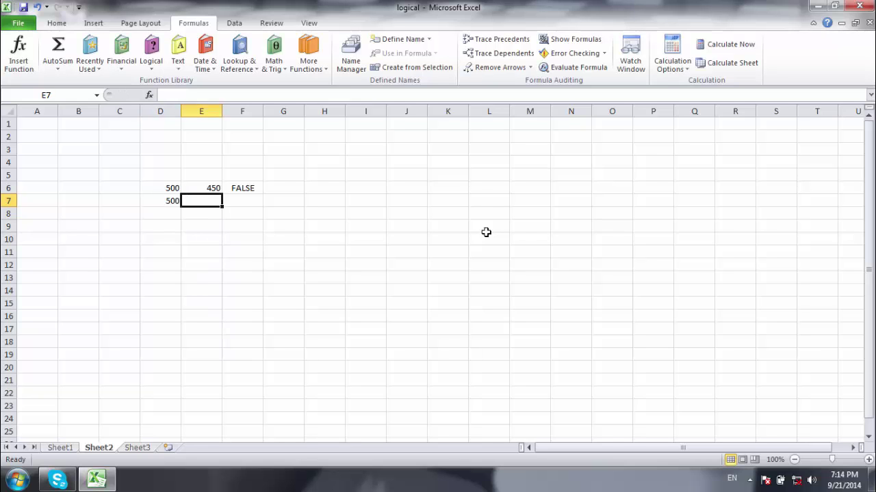
{"action": "type", "text": "510"}
{"action": "key", "text": "Tab"}
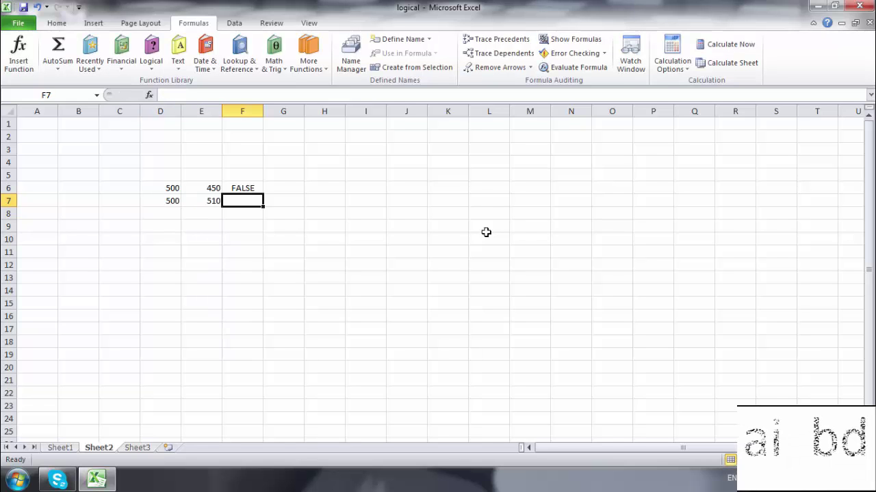
Enter the formula =AND(D7<=E7) in cell F7 to test the second pair of numbers
{"action": "type", "text": "=AND"}
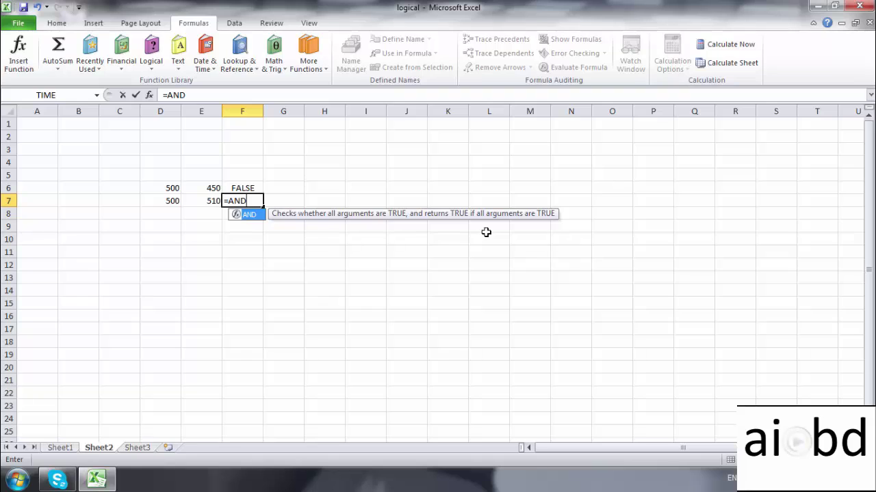
{"action": "type", "text": "(D"}
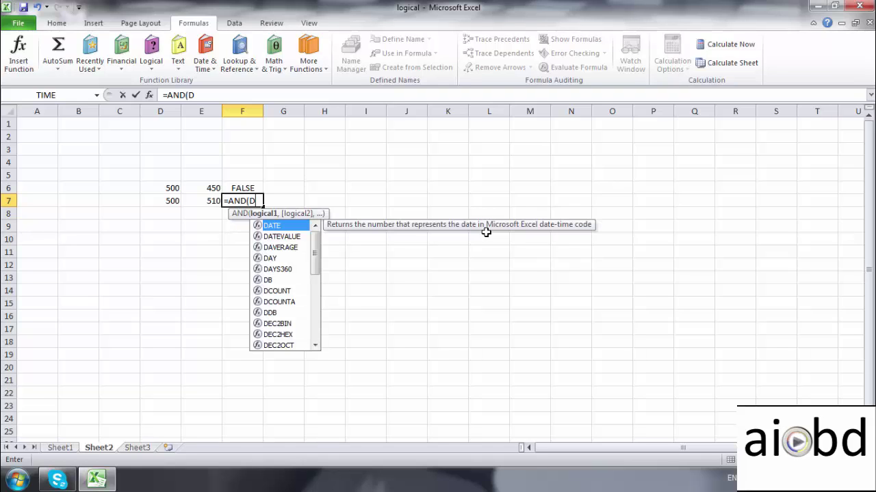
{"action": "type", "text": "7"}
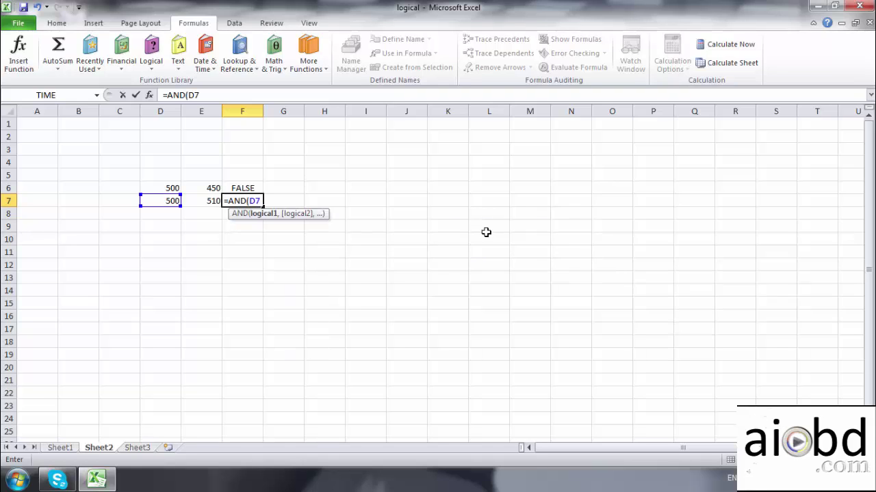
{"action": "type", "text": "<="}
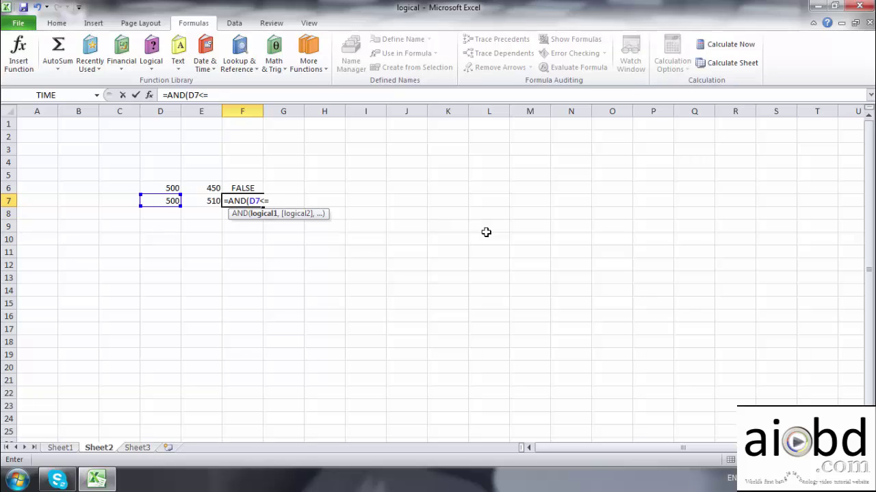
{"action": "type", "text": "E7)"}
{"action": "key", "text": "Return"}
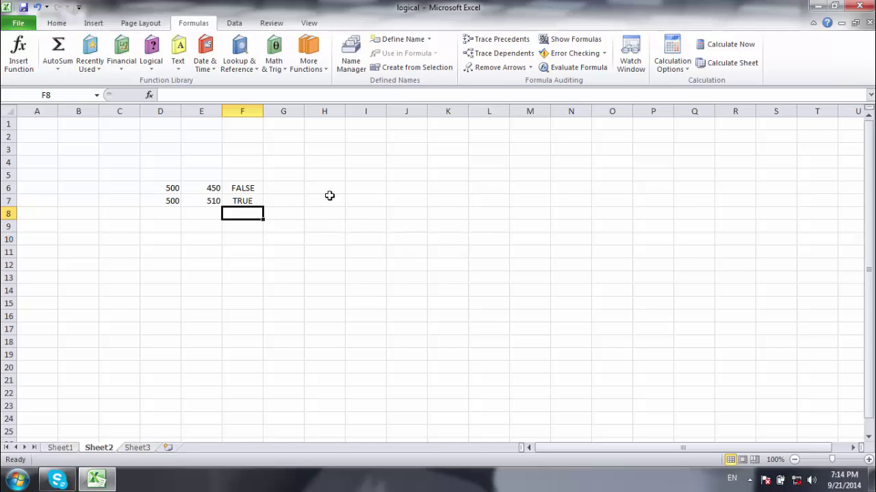
Clear the AND example from cells D6:F7 and make D6 the only selected cell
{"action": "left_click_drag", "start_coordinate": [156, 183], "coordinate": [244, 198]}
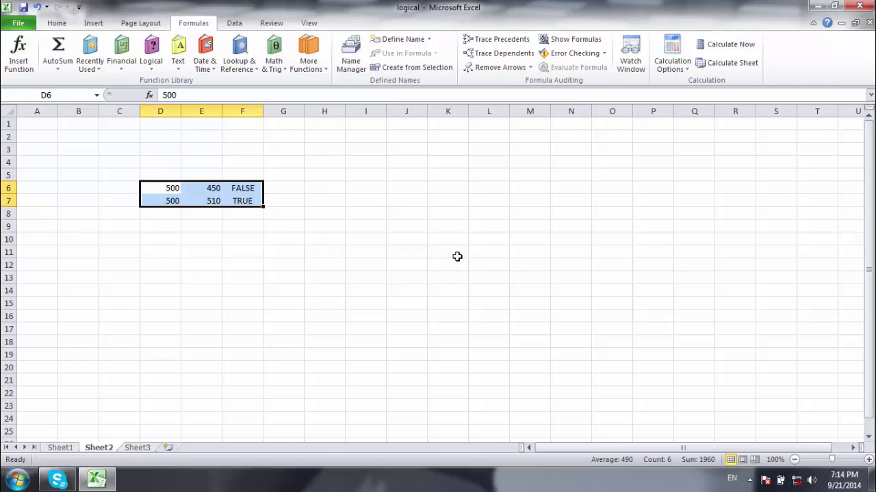
{"action": "key", "text": "Delete"}
{"action": "key", "text": "shift+BackSpace"}
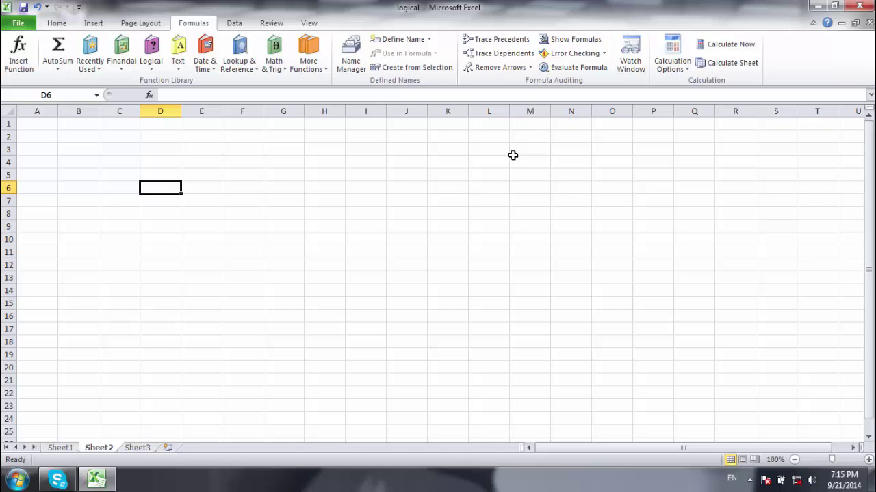
Enter the column header "name" in cell D6
{"action": "type", "text": "nAME"}
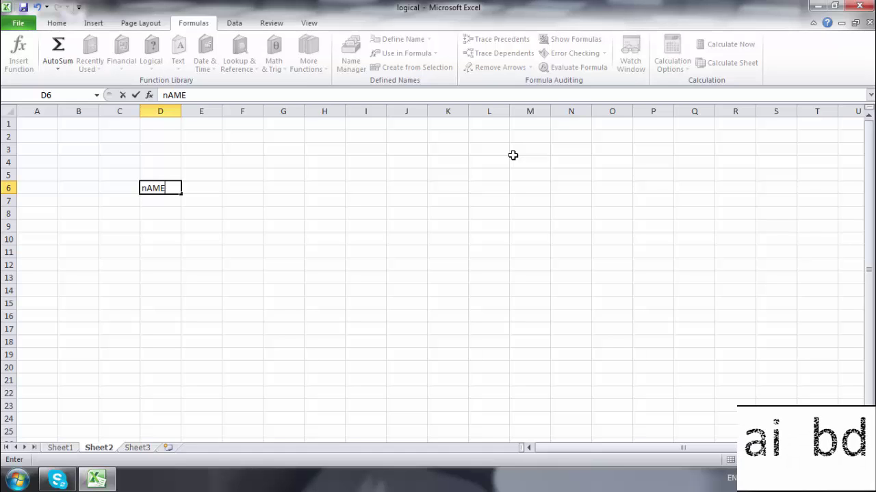
{"action": "key", "text": "BackSpace"}
{"action": "key", "text": "BackSpace"}
{"action": "key", "text": "BackSpace"}
{"action": "key", "text": "BackSpace"}
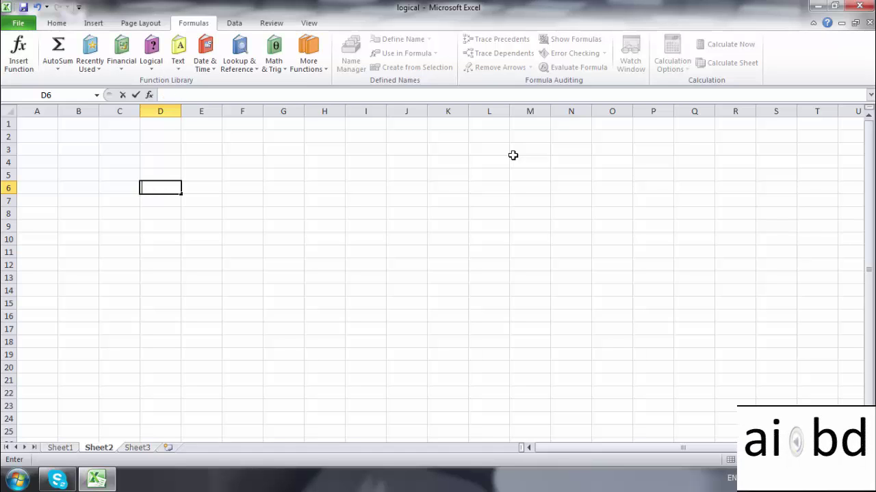
{"action": "type", "text": "Name"}
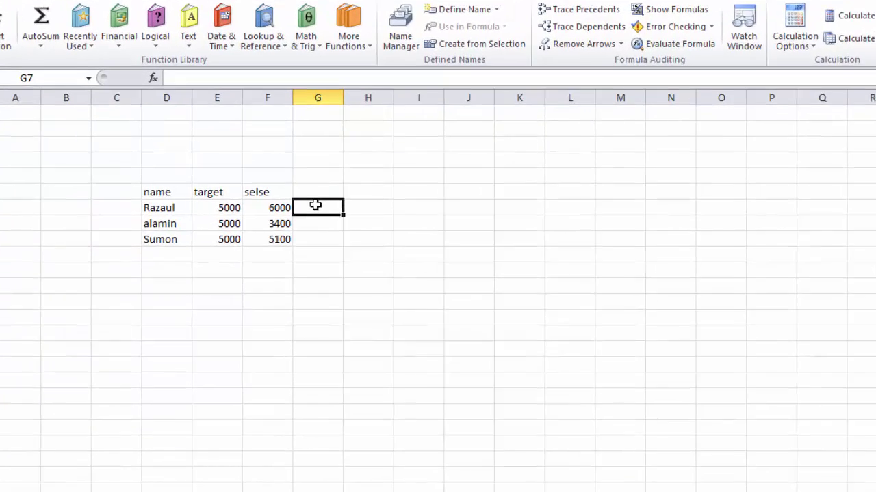
Enter the formula =IF(E7<=F7,"Achive","Not Achive") in cell G7 to compare target with sales
{"action": "type", "text": "=if"}
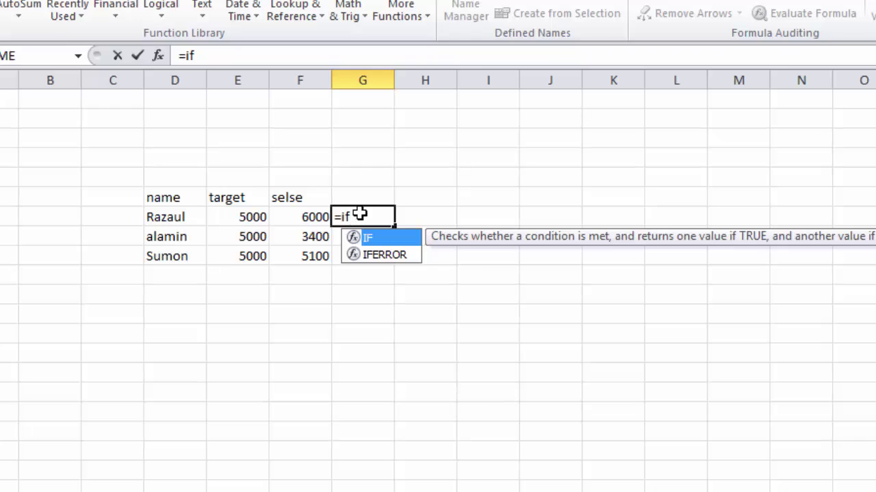
{"action": "type", "text": "("}
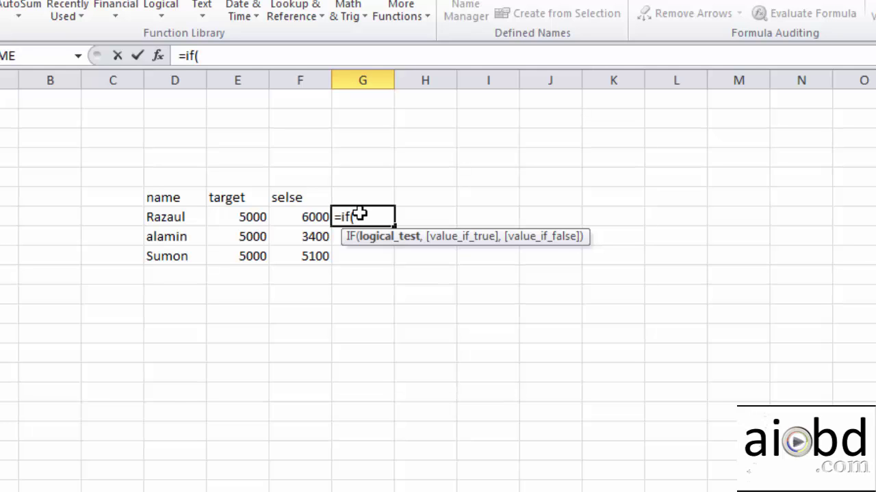
{"action": "type", "text": "e7"}
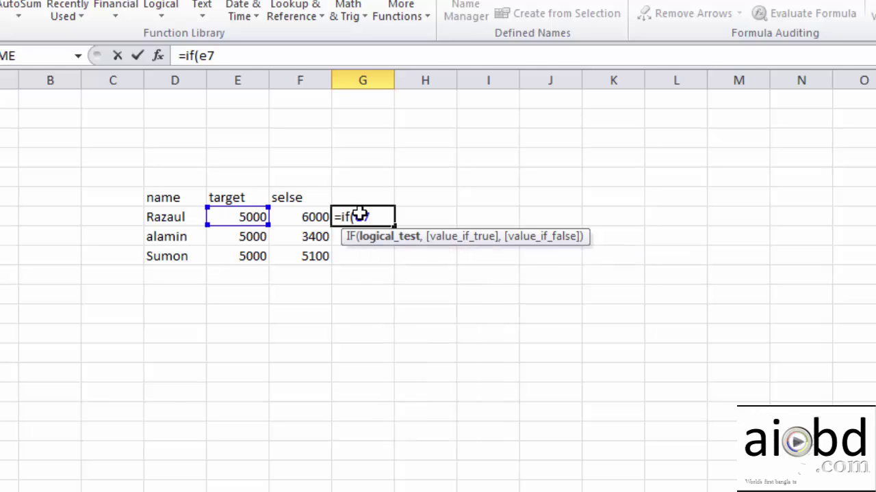
{"action": "type", "text": "<=f7"}
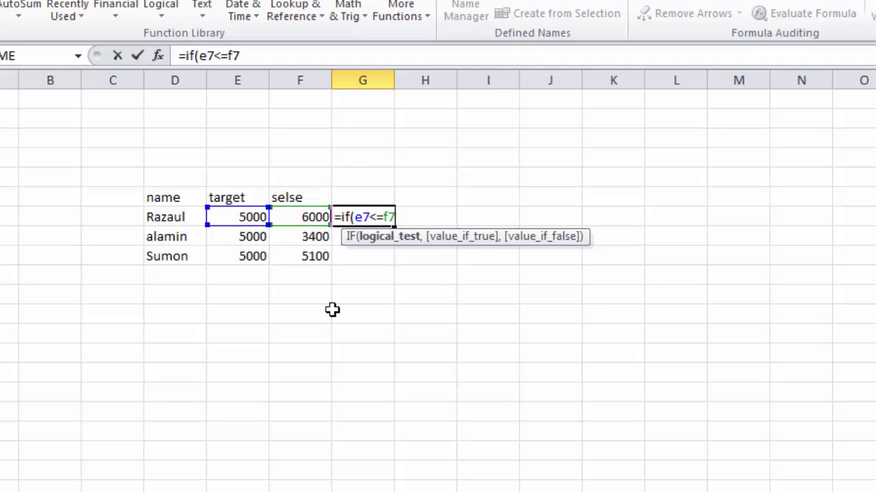
{"action": "type", "text": ","}
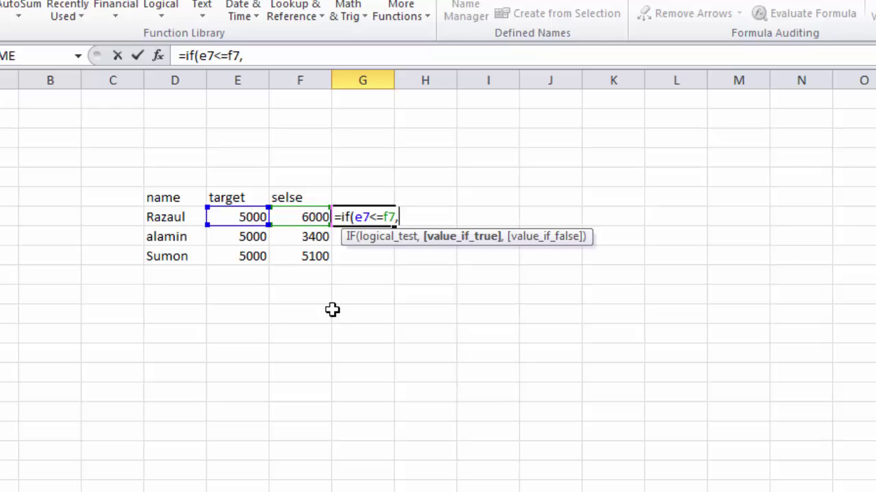
{"action": "type", "text": "\"Achive"}
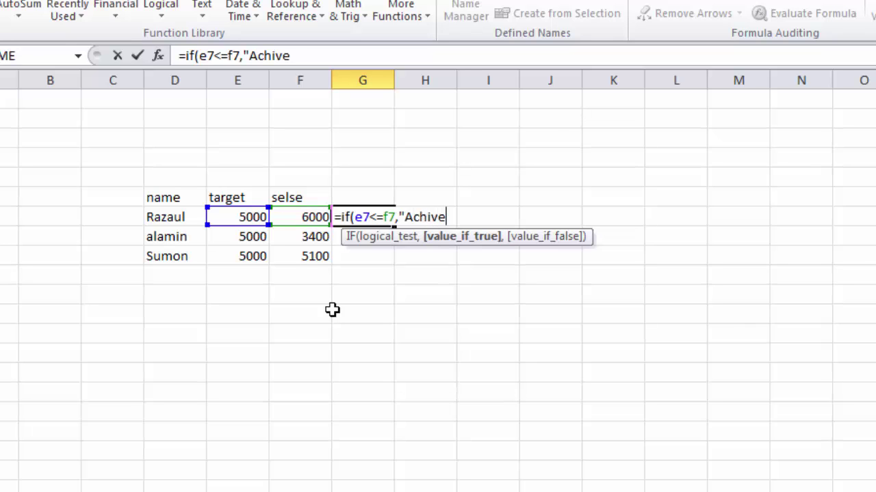
{"action": "type", "text": "\","}
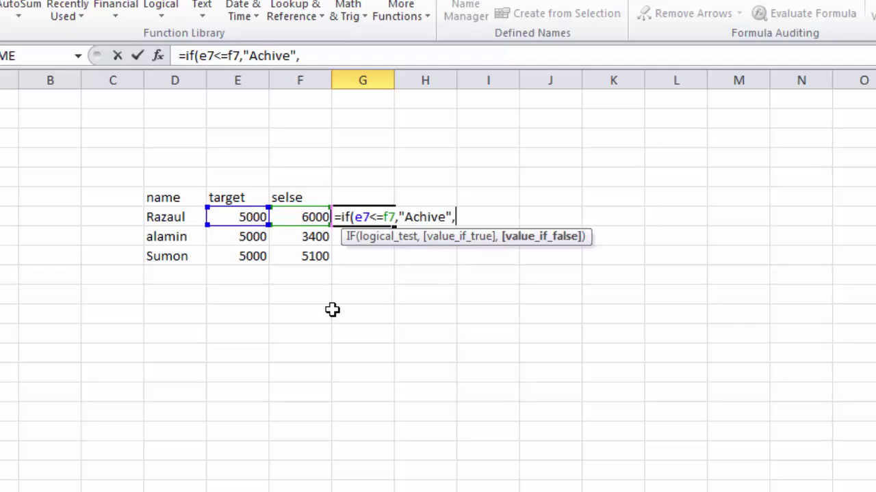
{"action": "type", "text": "\"Not Achive"}
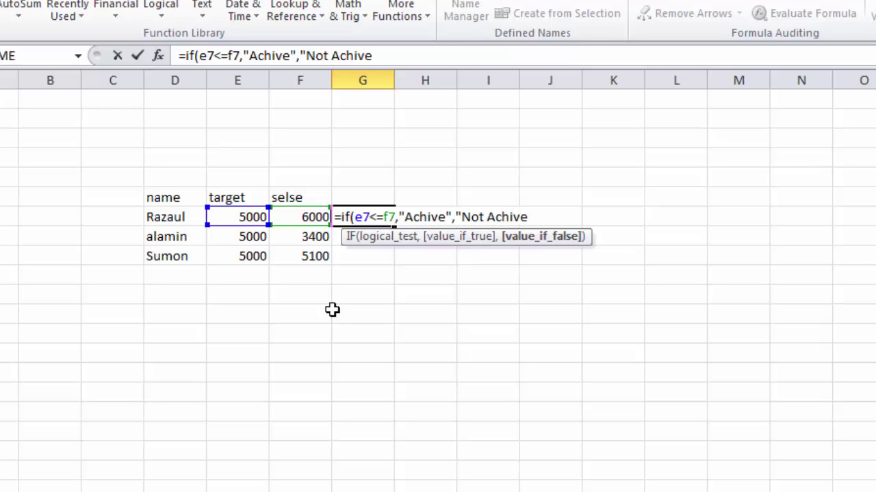
{"action": "type", "text": "\")"}
{"action": "key", "text": "Return"}
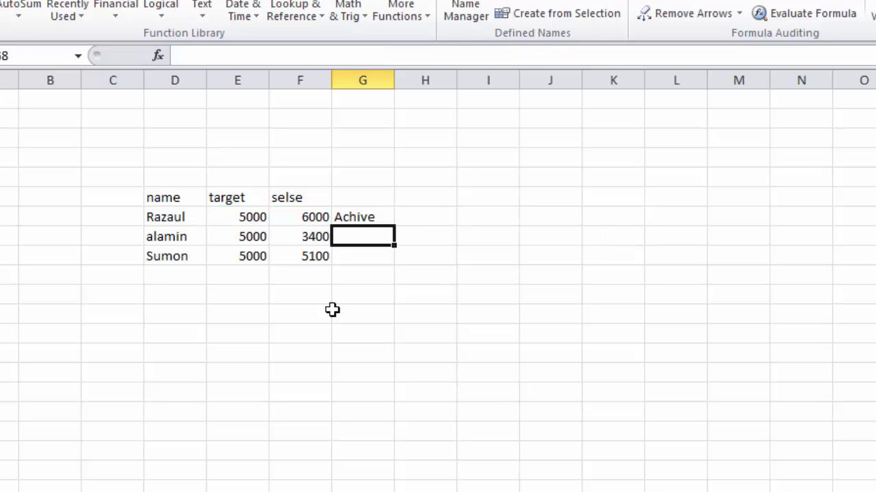
Copy the IF formula from G7 down to G9 for the remaining people
{"action": "left_click", "coordinate": [376, 213]}
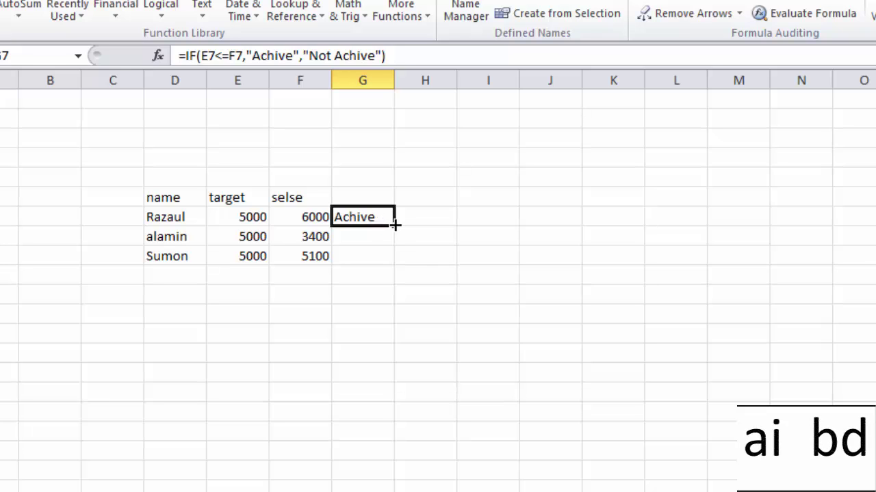
{"action": "left_click_drag", "start_coordinate": [394, 224], "coordinate": [387, 261]}
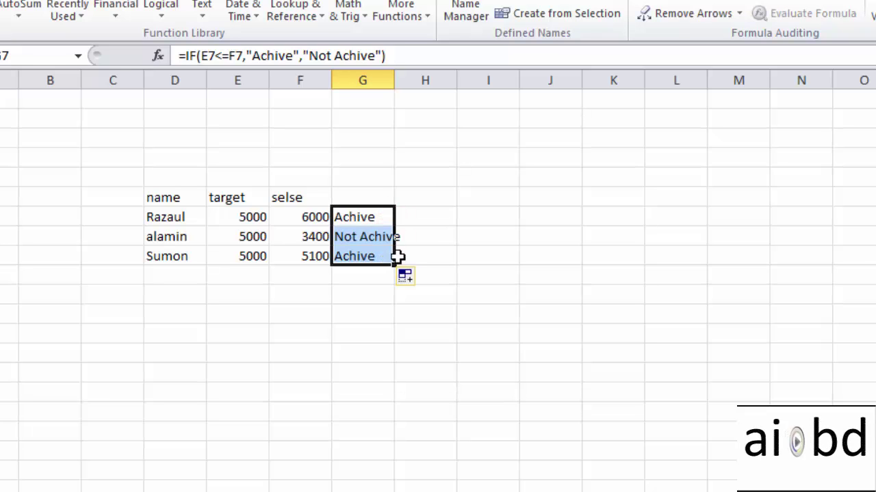
Enter the formula =IF(E7<=F7,E7*10%,E7*5%) in cell H7 to calculate a percentage of the target
{"action": "left_click", "coordinate": [427, 237]}
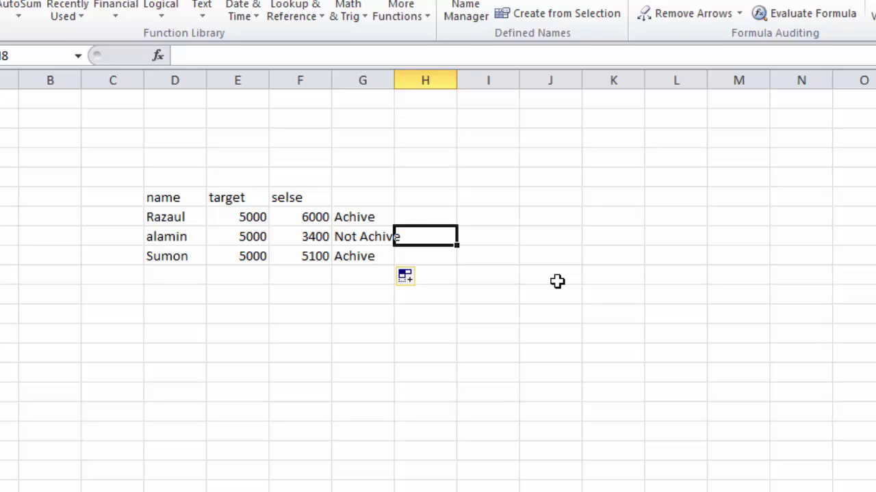
{"action": "key", "text": "Up"}
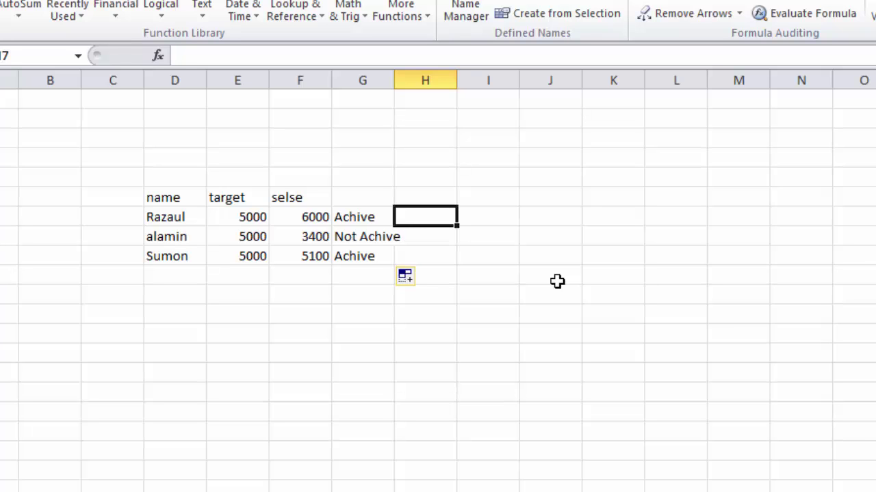
{"action": "type", "text": "=if"}
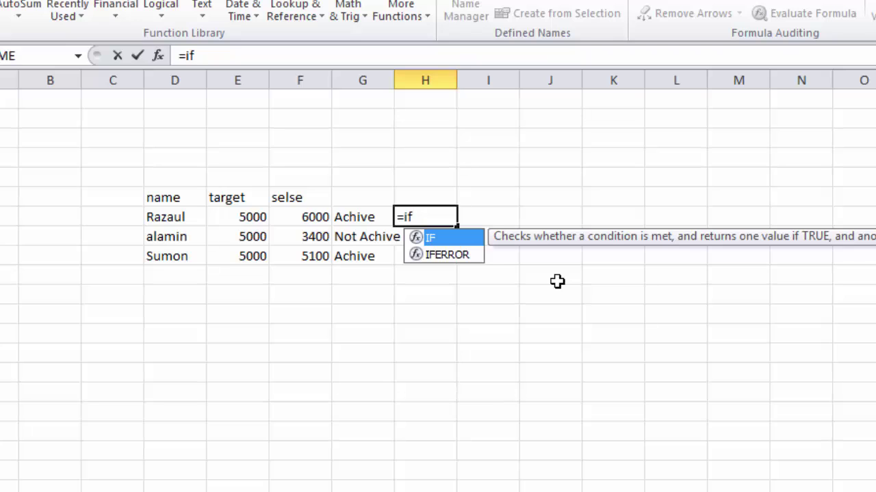
{"action": "type", "text": "("}
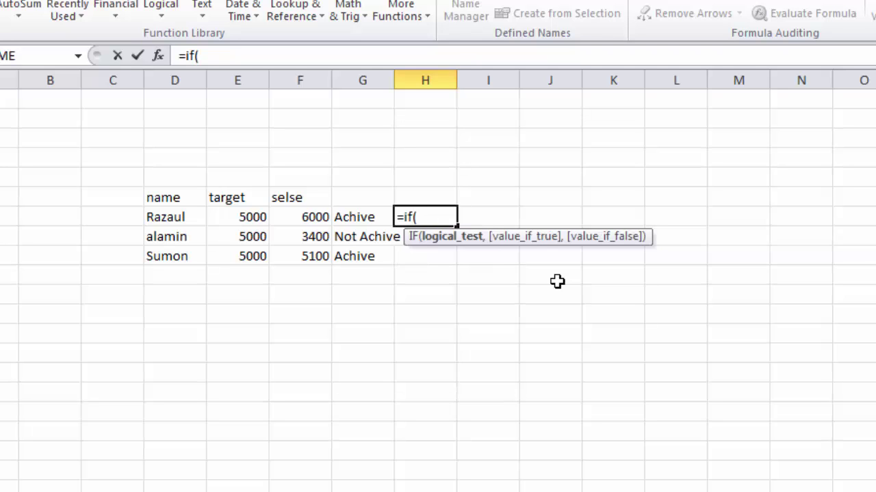
{"action": "type", "text": "e7"}
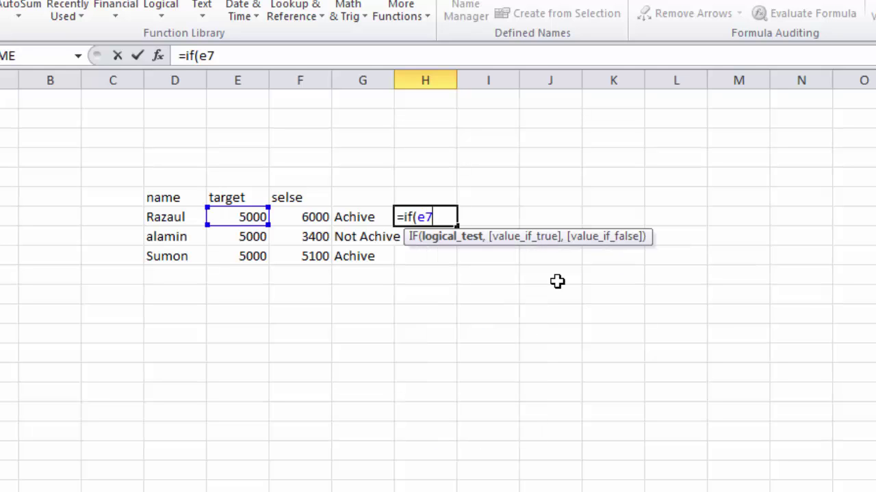
{"action": "type", "text": "<="}
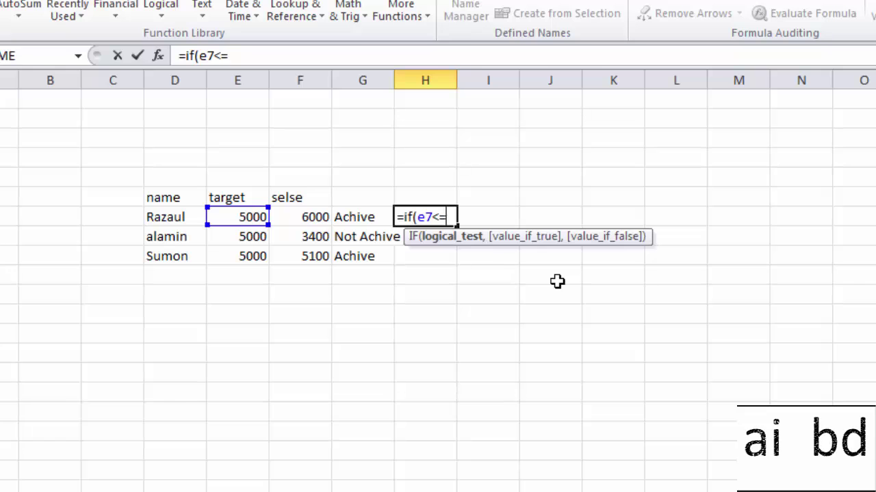
{"action": "type", "text": "f7"}
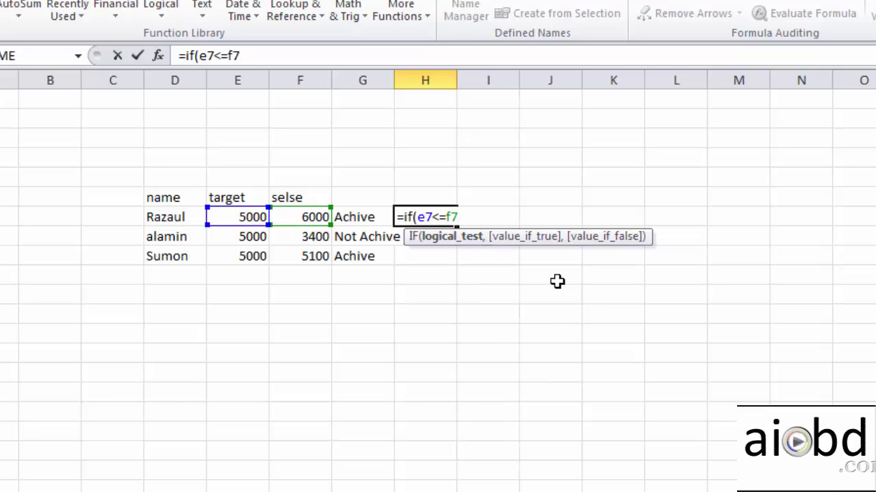
{"action": "type", "text": ","}
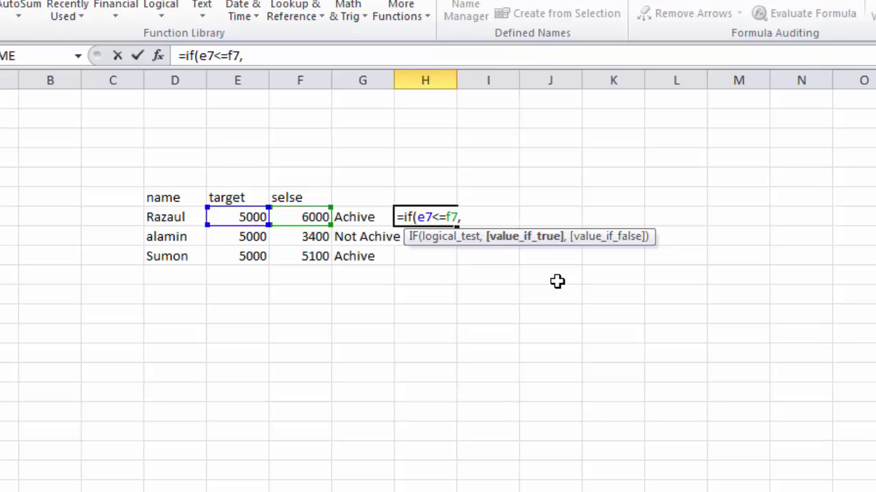
{"action": "type", "text": "e7*10%,"}
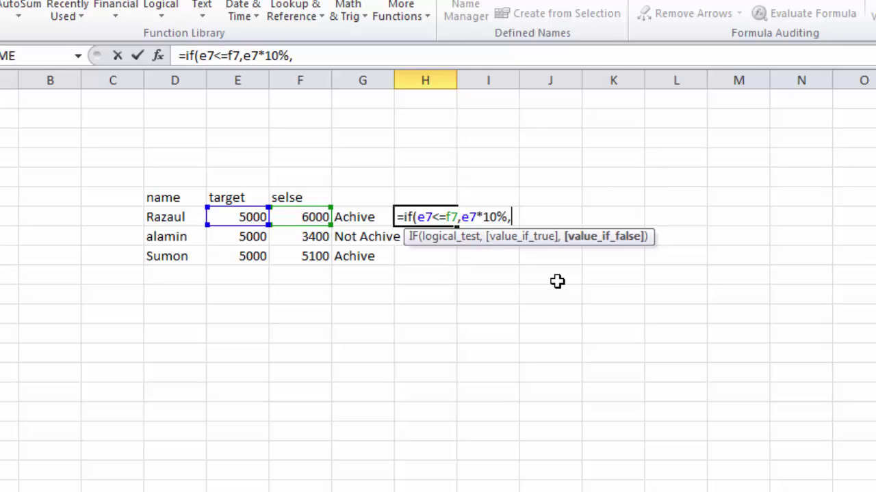
{"action": "type", "text": "e7"}
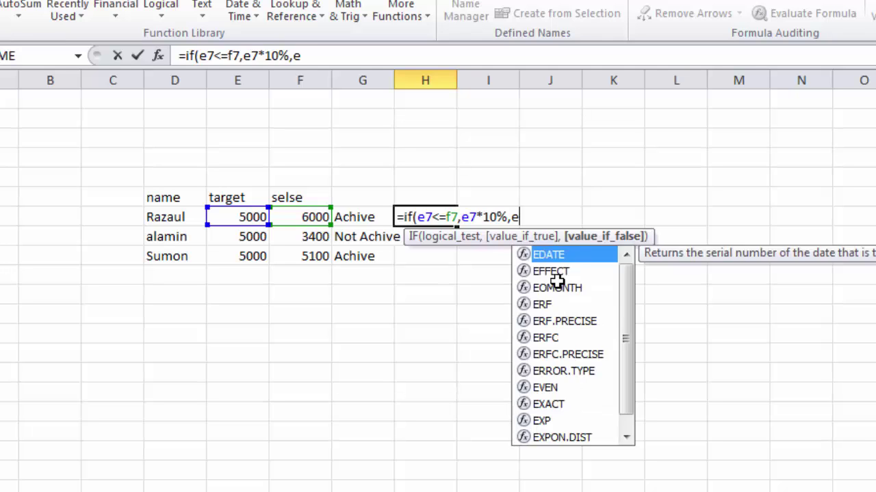
{"action": "type", "text": "*"}
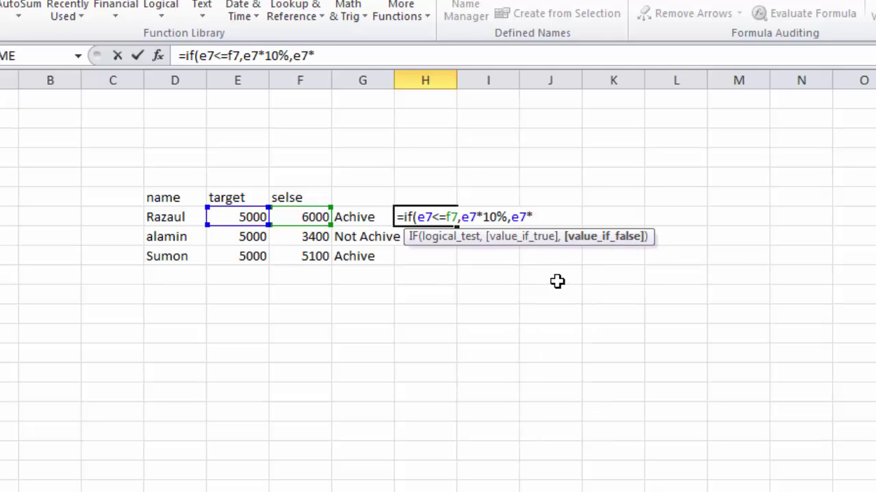
{"action": "type", "text": "5%)"}
{"action": "key", "text": "Return"}
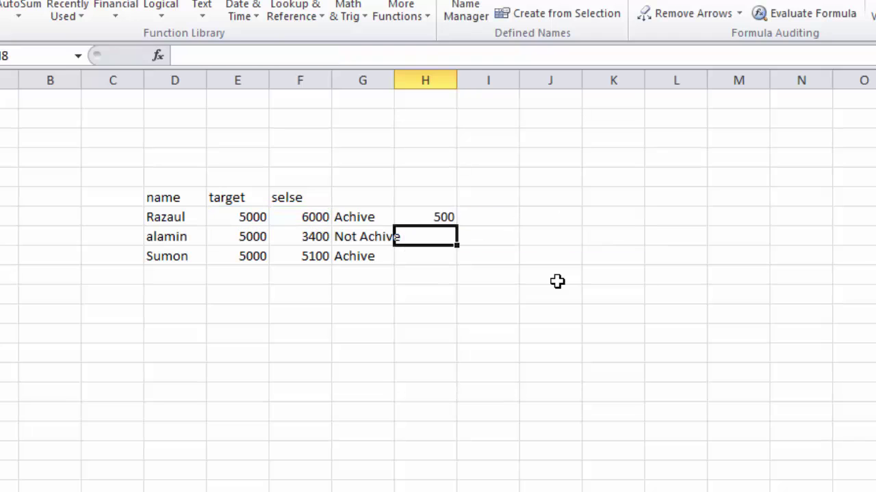
Copy the target-based percentage formula from H7 down to H9
{"action": "left_click", "coordinate": [429, 218]}
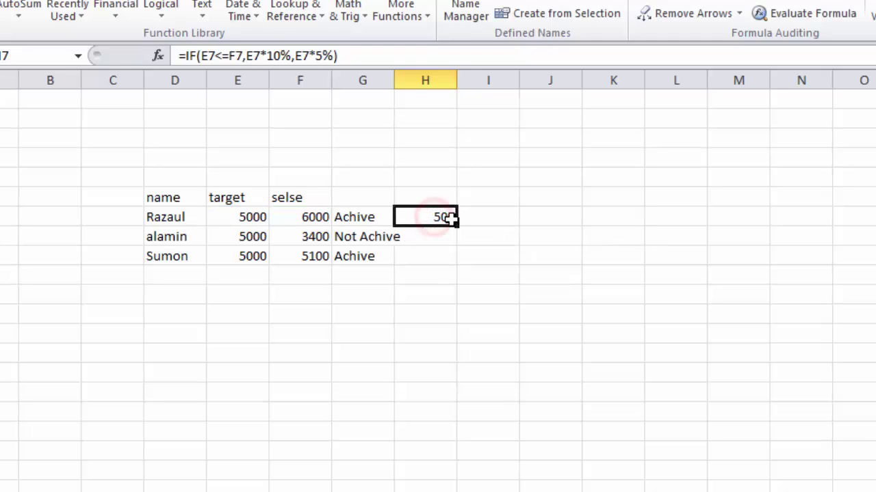
{"action": "left_click_drag", "start_coordinate": [457, 228], "coordinate": [455, 258]}
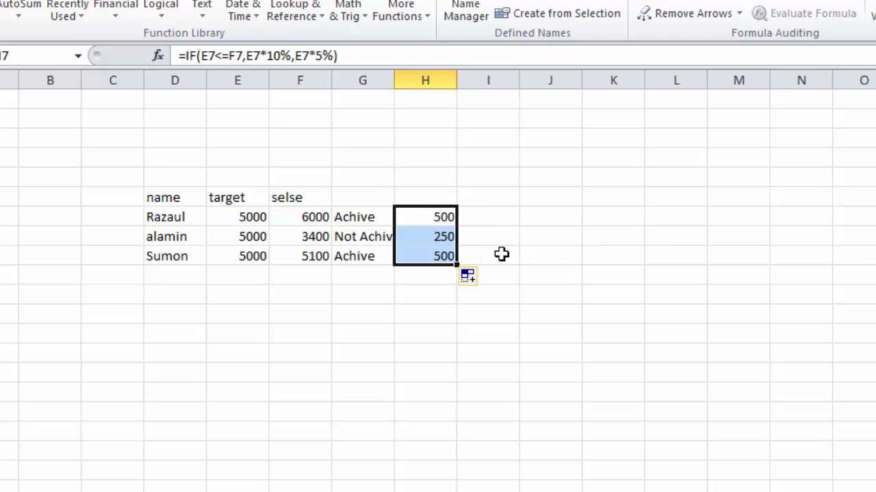
{"action": "left_click", "coordinate": [504, 239]}
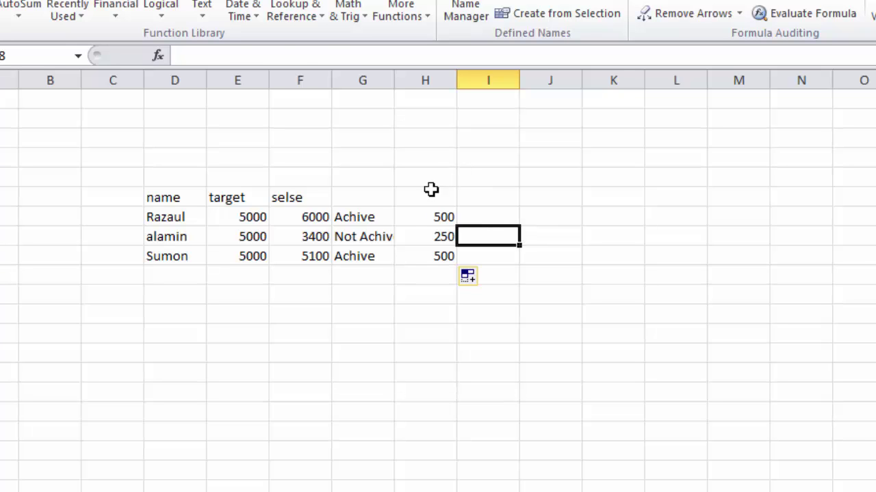
Change the formula in H7 to =IF(E7<=F7,F7*10%,F7*5%) so both percentages use the sales figure
{"action": "double_click", "coordinate": [436, 216]}
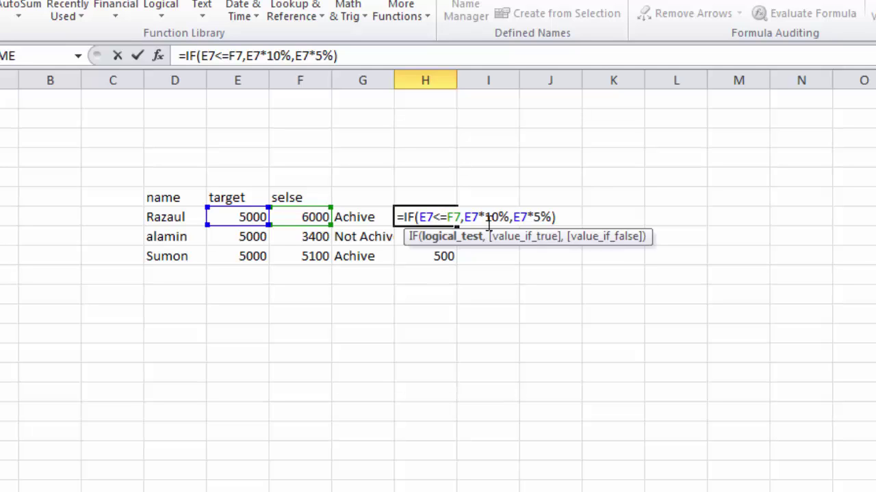
{"action": "key", "text": "Right"}
{"action": "key", "text": "Right"}
{"action": "key", "text": "Right"}
{"action": "key", "text": "Right"}
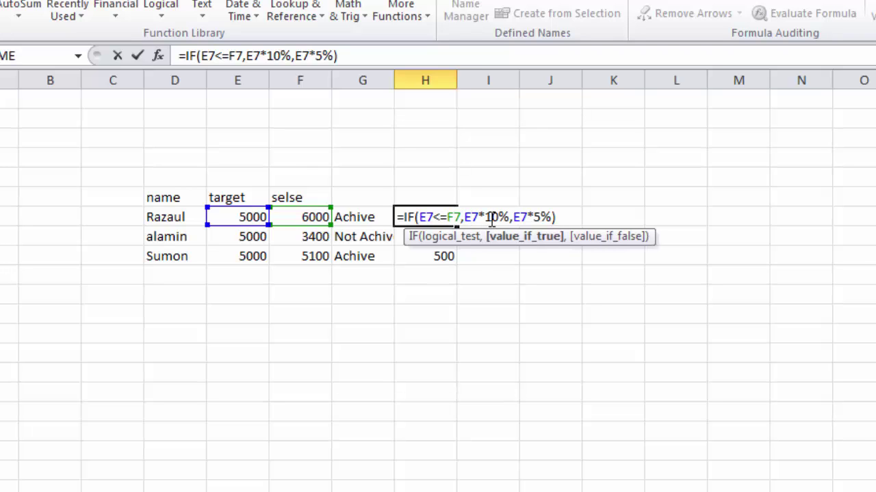
{"action": "key", "text": "Delete"}
{"action": "type", "text": "f"}
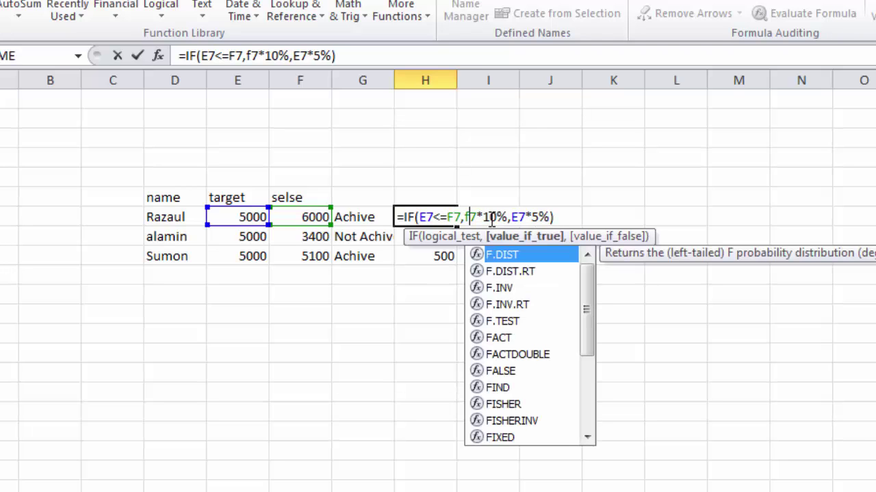
{"action": "key", "text": "Right"}
{"action": "key", "text": "Right"}
{"action": "key", "text": "Right"}
{"action": "key", "text": "Right"}
{"action": "key", "text": "Right"}
{"action": "key", "text": "Right"}
{"action": "key", "text": "Right"}
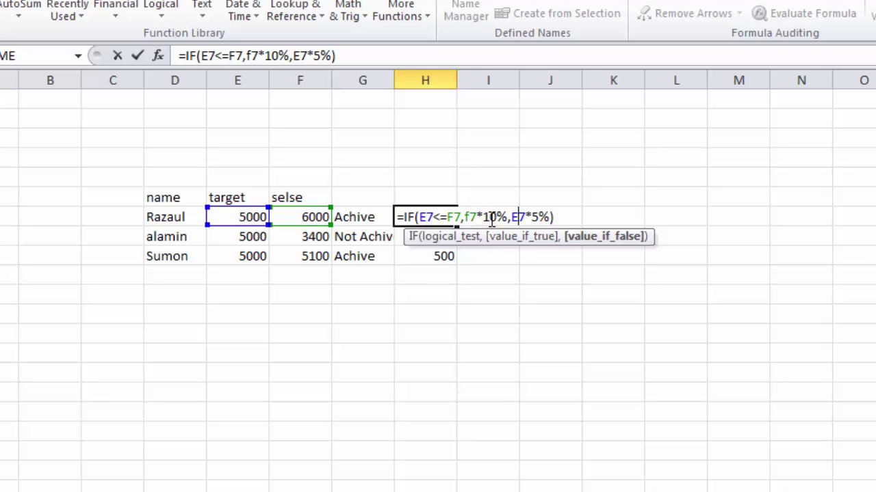
{"action": "key", "text": "BackSpace"}
{"action": "type", "text": "f"}
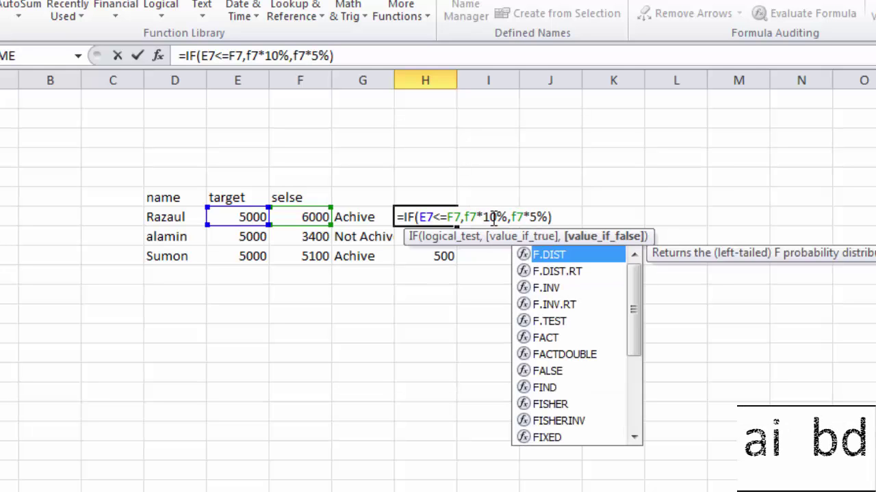
{"action": "key", "text": "Return"}
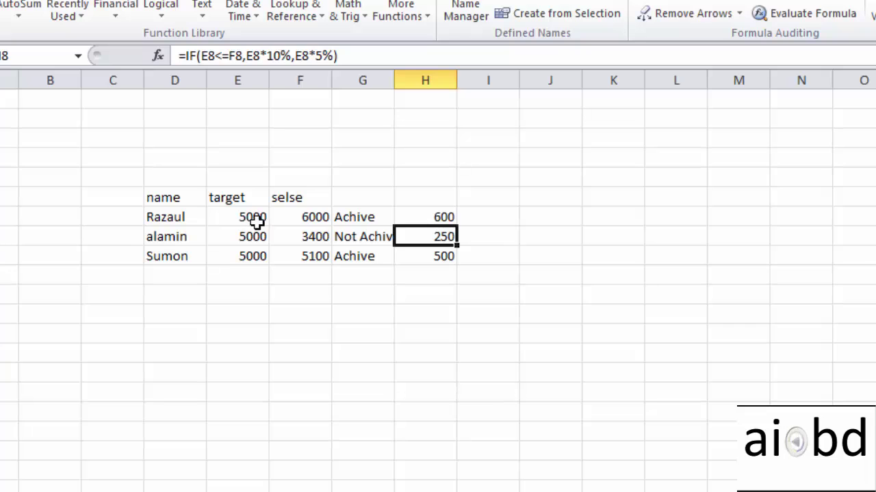
Copy the revised sales-based formula from H7 down to H9, replacing the formulas there
{"action": "left_click", "coordinate": [444, 217]}
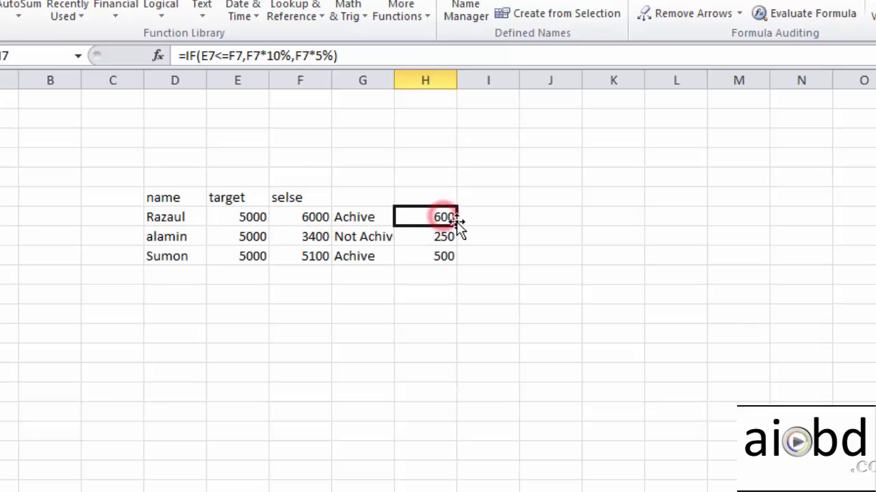
{"action": "left_click_drag", "start_coordinate": [456, 227], "coordinate": [456, 260]}
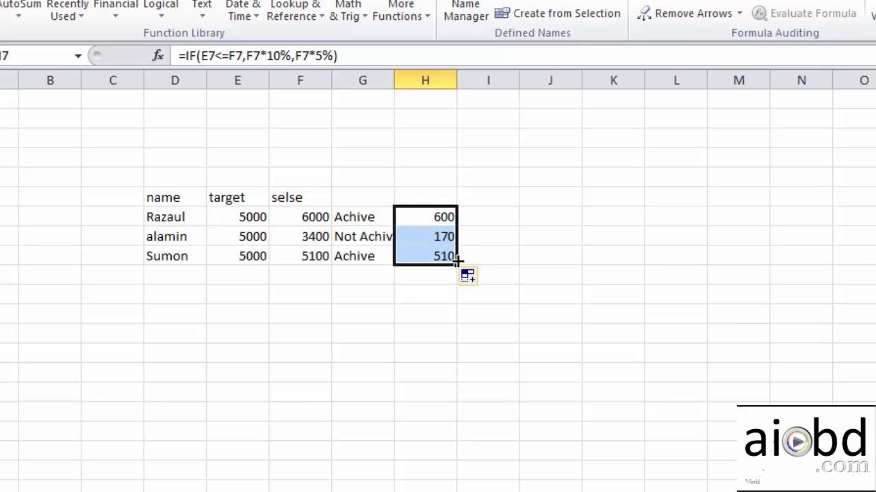
{"action": "left_click", "coordinate": [490, 239]}
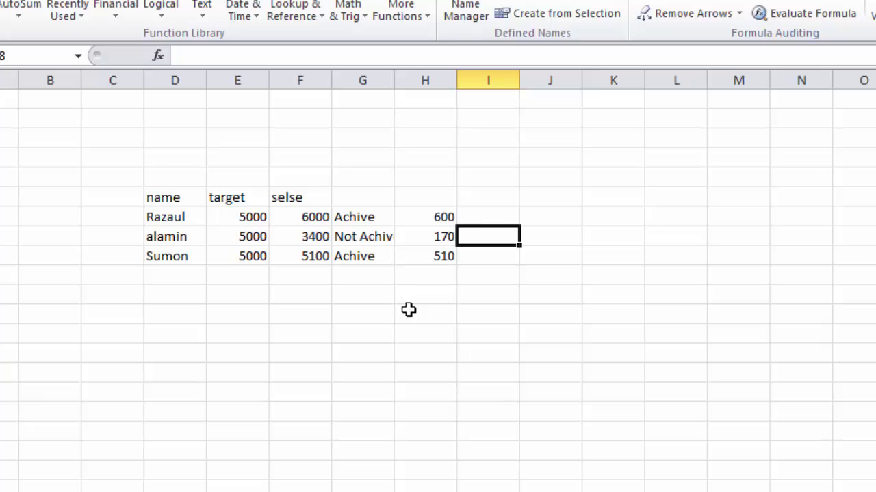
Enter the formula =NOT(E7>F7) in cell I7 to test that the target does not exceed sales
{"action": "key", "text": "Up"}
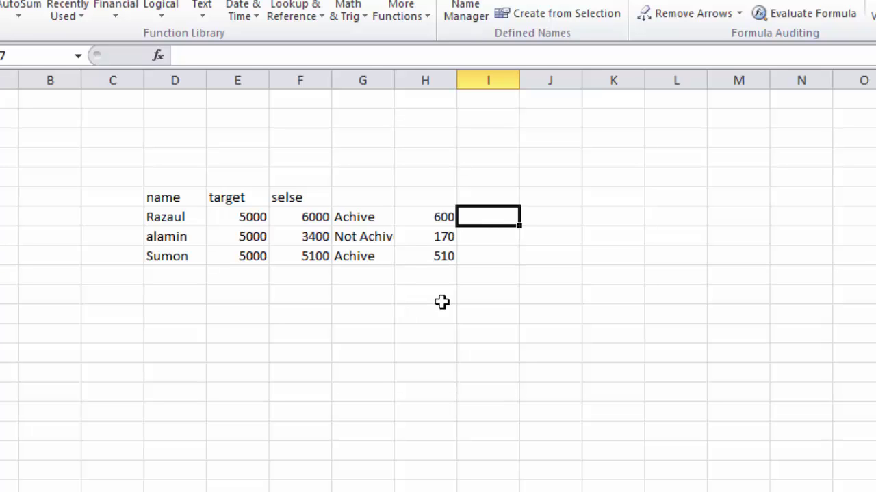
{"action": "type", "text": "=not"}
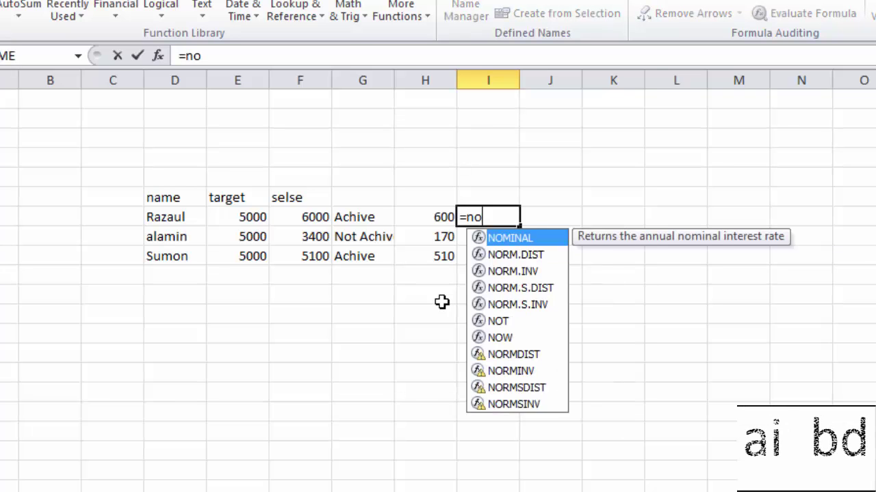
{"action": "key", "text": "BackSpace"}
{"action": "key", "text": "BackSpace"}
{"action": "key", "text": "BackSpace"}
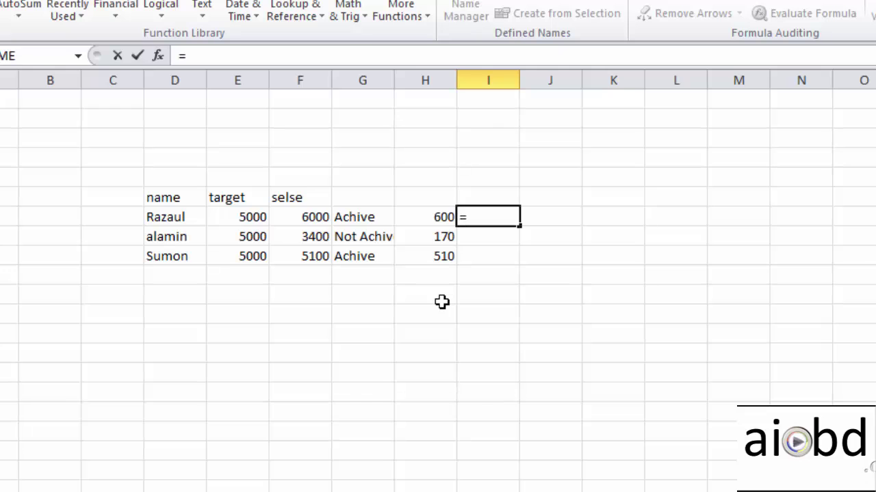
{"action": "type", "text": "NOT"}
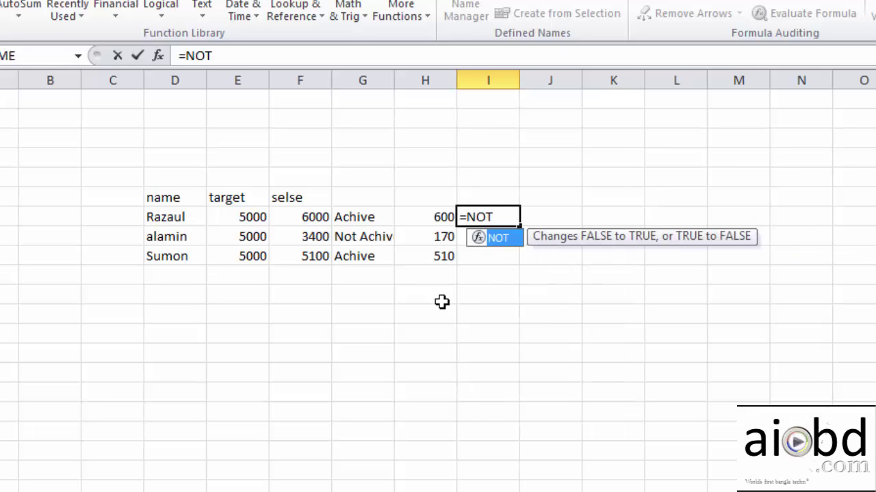
{"action": "type", "text": "("}
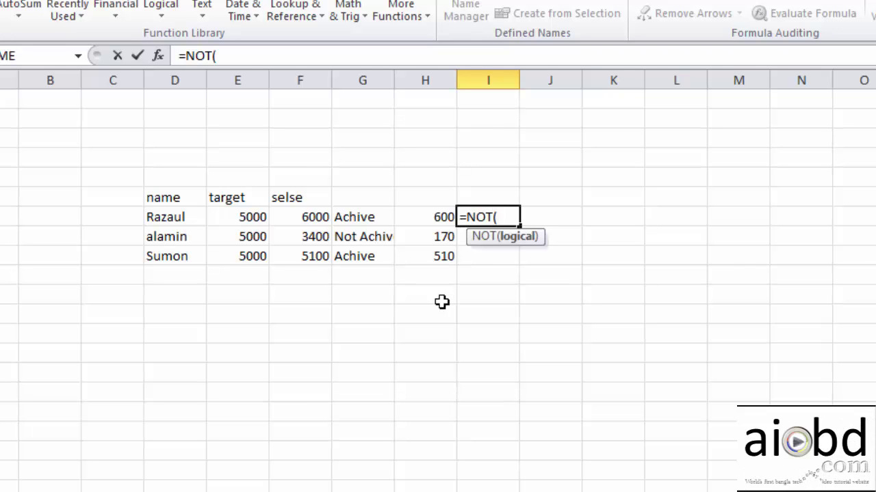
{"action": "type", "text": "e"}
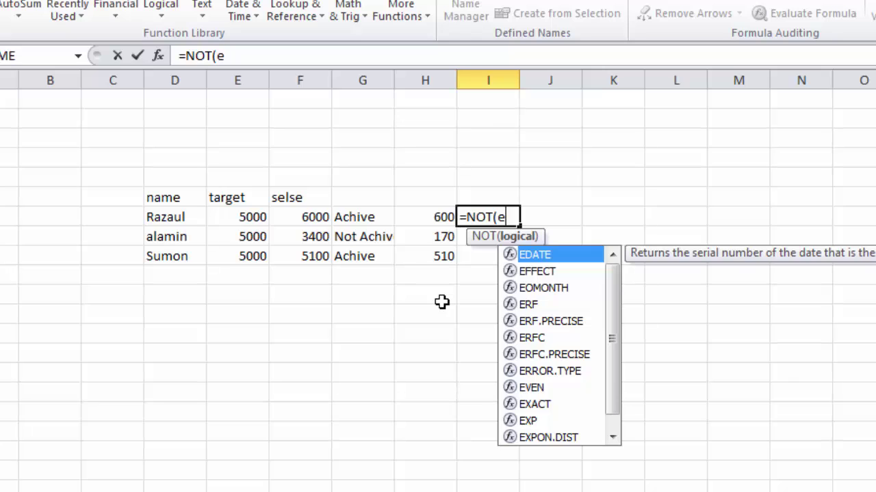
{"action": "type", "text": "7"}
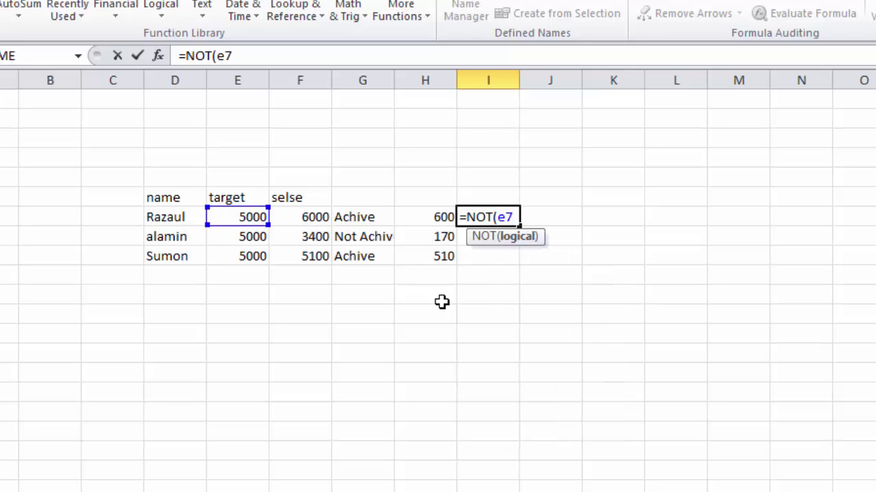
{"action": "type", "text": ">f"}
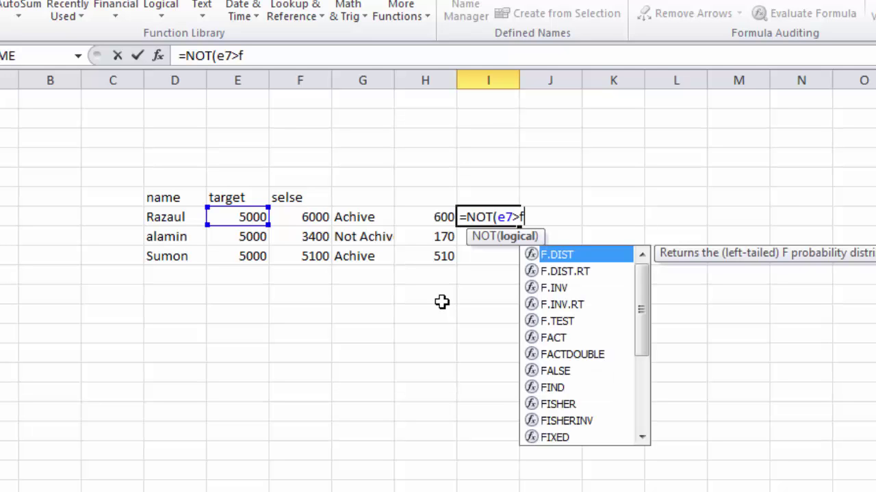
{"action": "type", "text": "7)"}
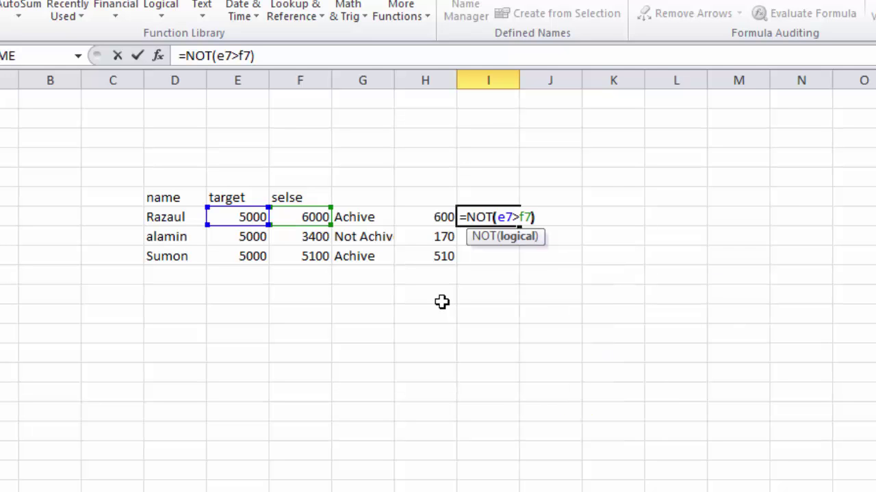
{"action": "key", "text": "Return"}
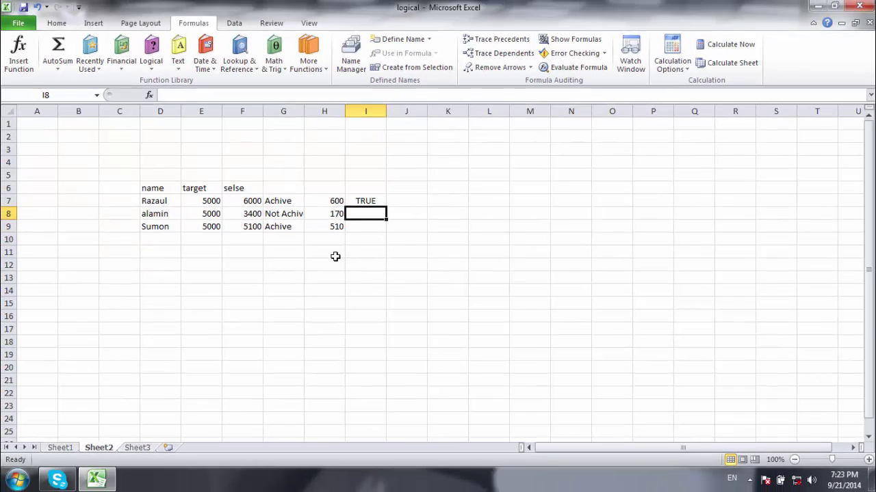
Copy the NOT formula from I7 down to I9 for the remaining people
{"action": "left_click", "coordinate": [368, 201]}
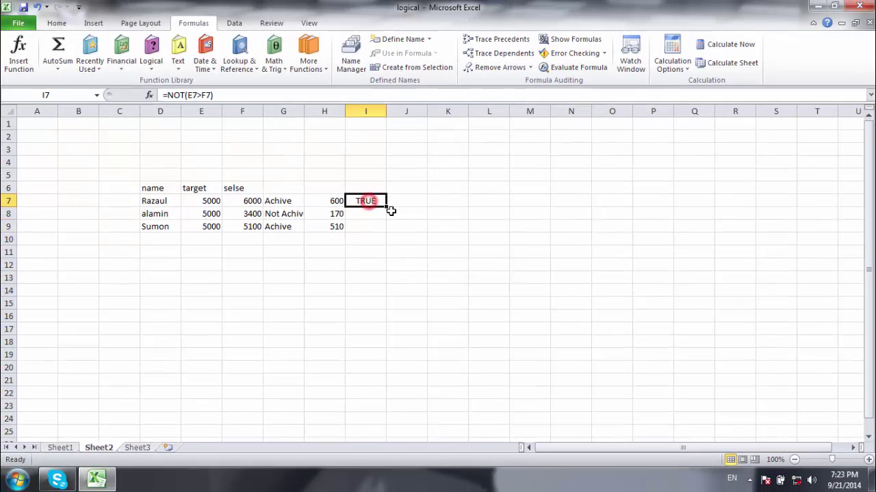
{"action": "left_click_drag", "start_coordinate": [387, 206], "coordinate": [381, 227]}
{"action": "left_click", "coordinate": [414, 222]}
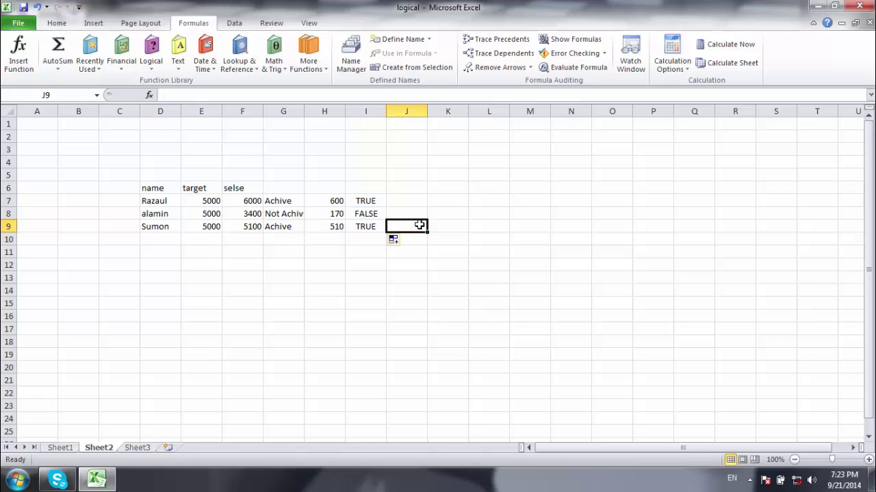